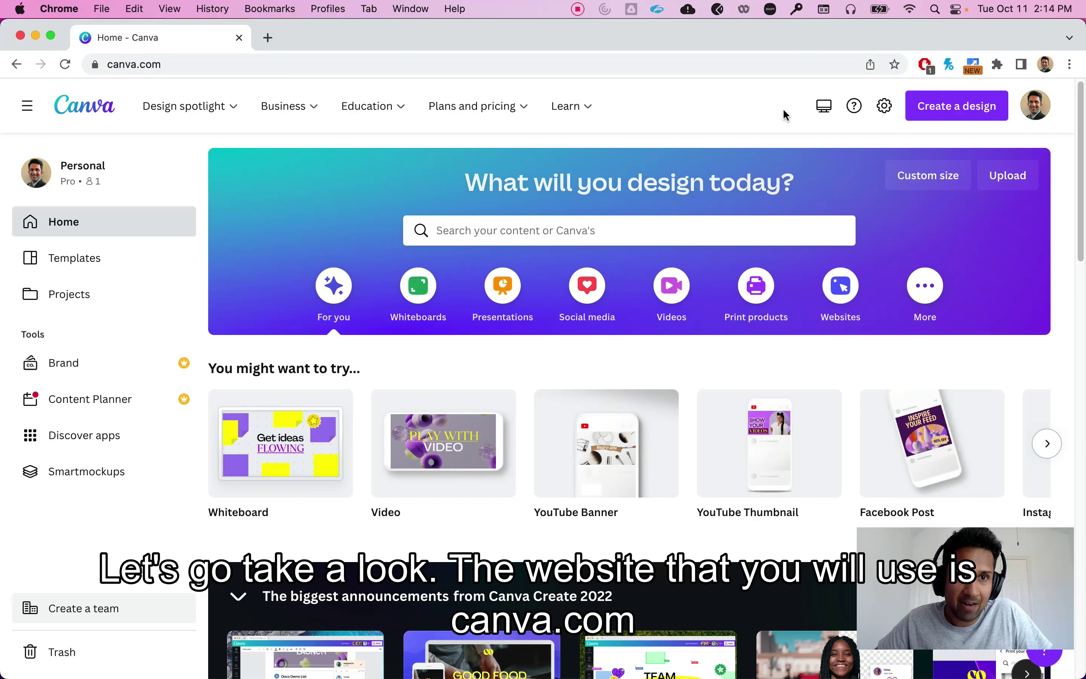
# Create a new custom-size design of 8.5 × 11 inches
pyautogui.click(944, 107)
pyautogui.click(783, 514)
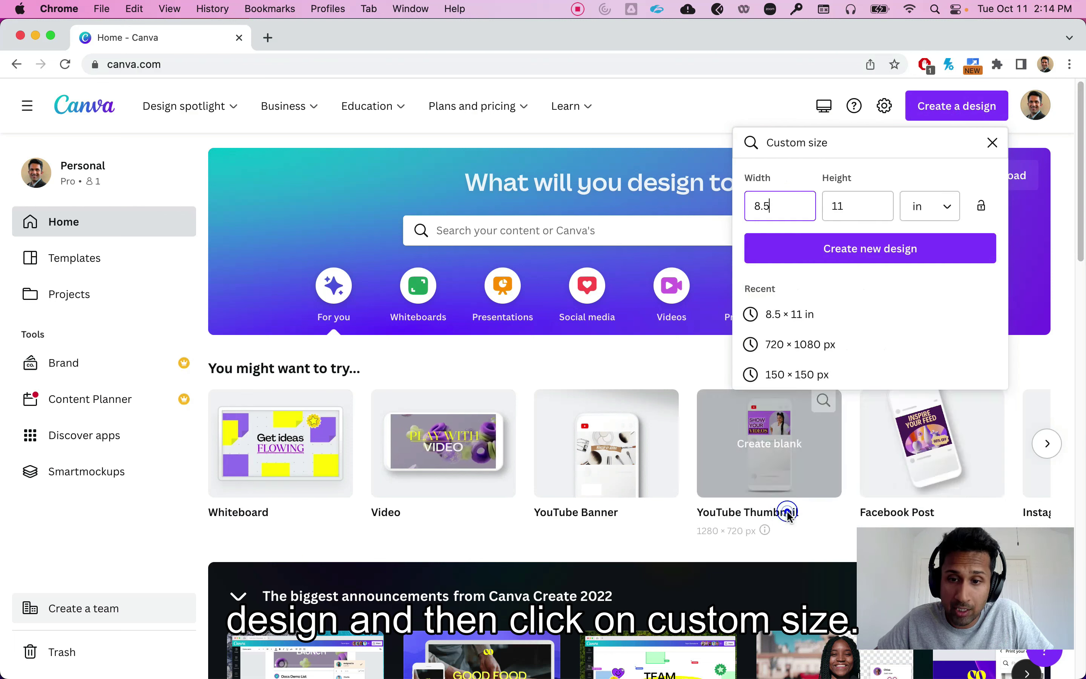
pyautogui.click(929, 206)
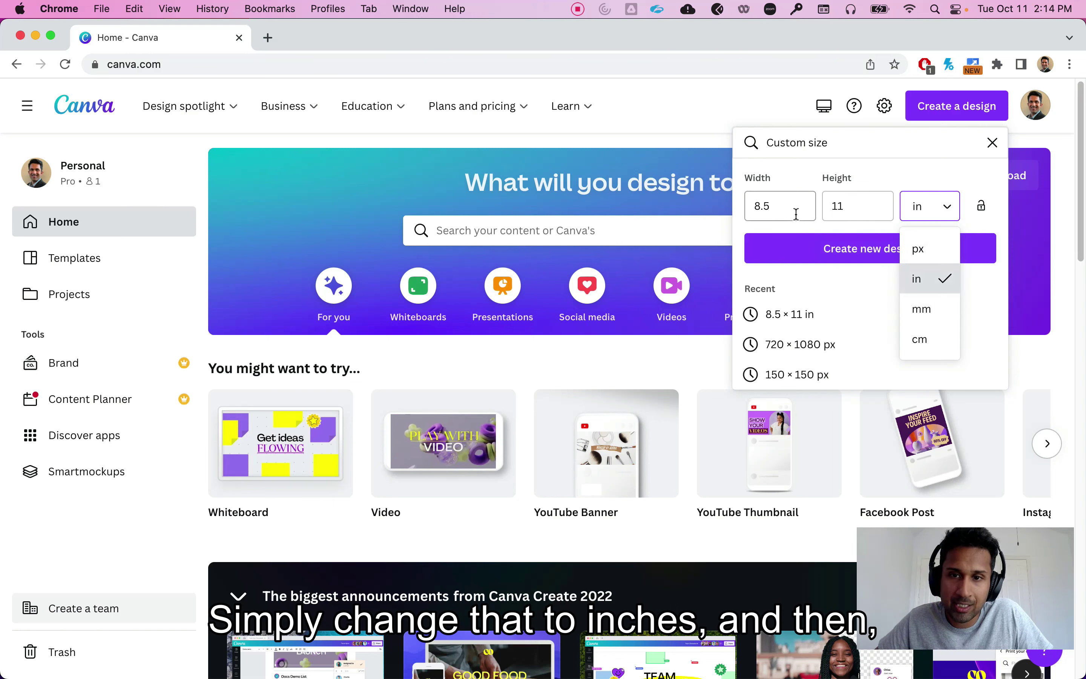
pyautogui.click(853, 206)
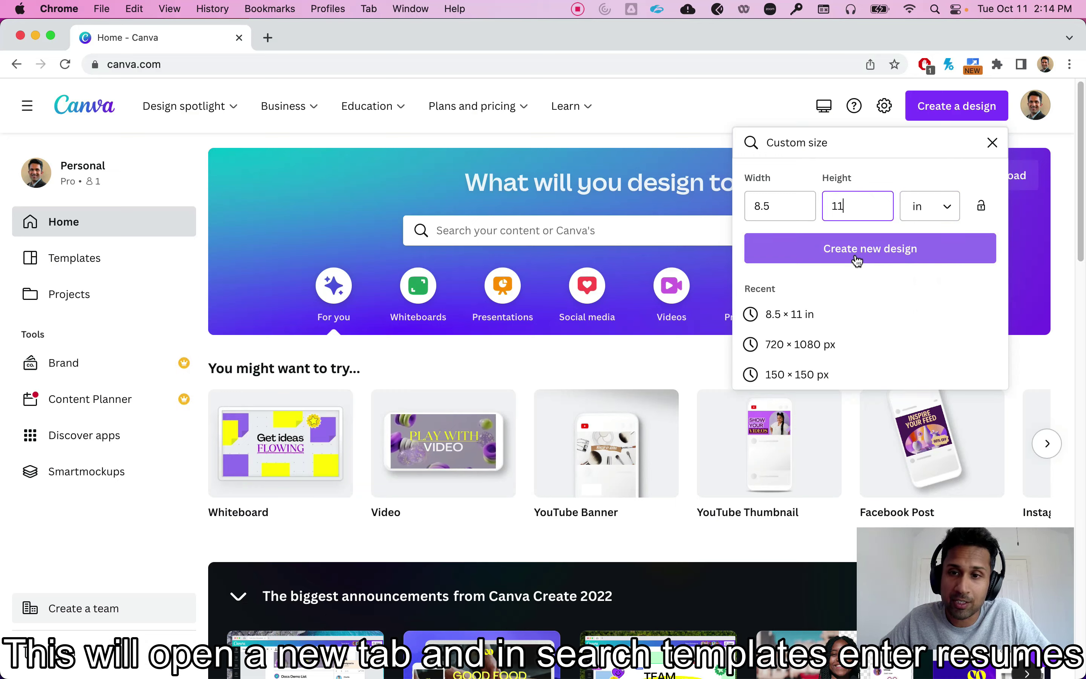
pyautogui.click(857, 260)
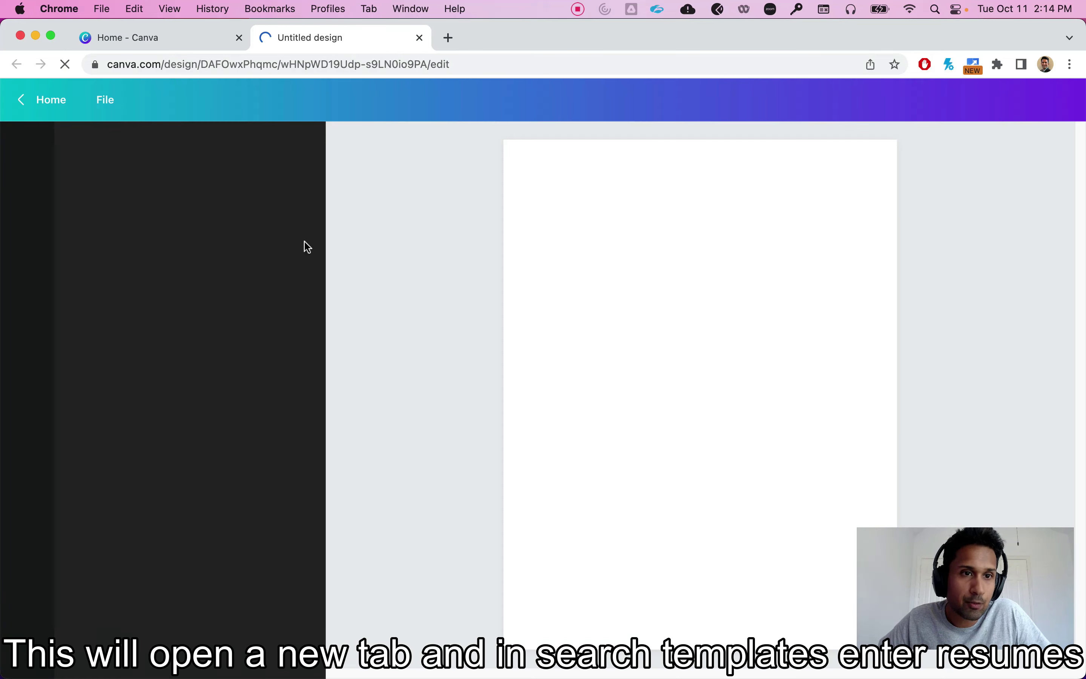
# Search templates for Resumes and apply the photo resume template with a blue sidebar
pyautogui.click(223, 150)
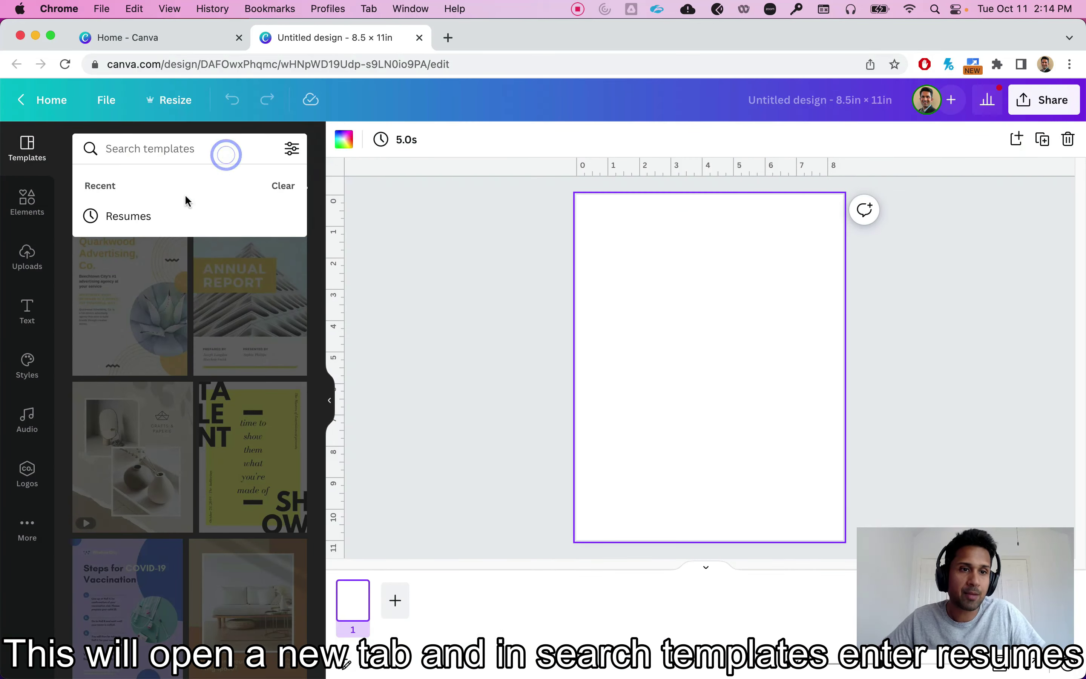
pyautogui.click(135, 226)
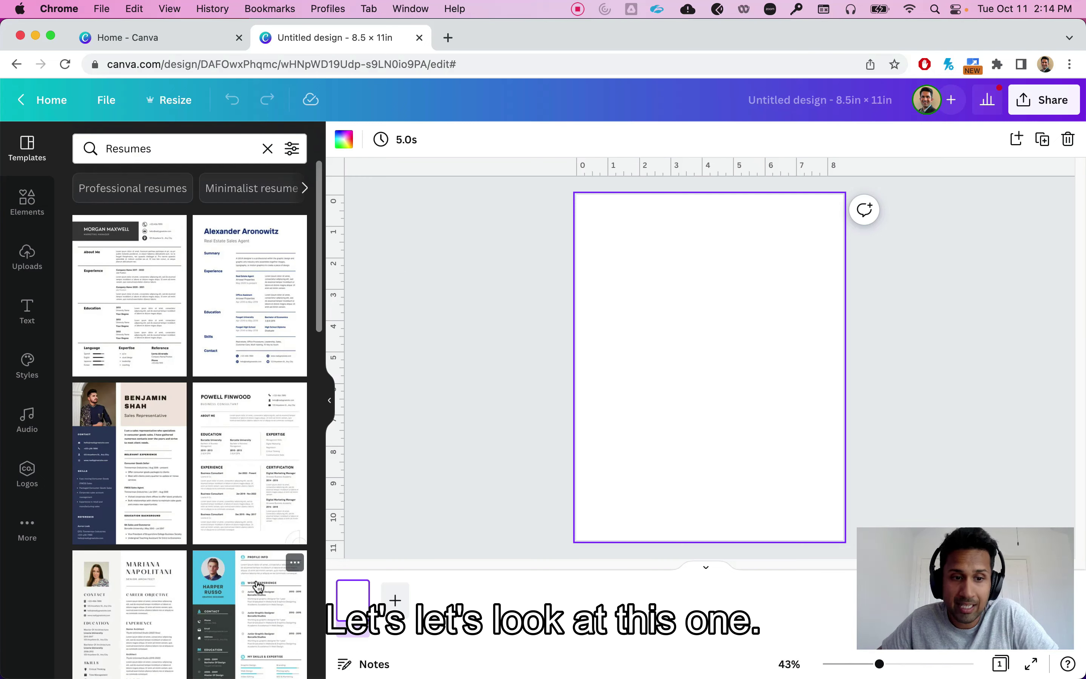
pyautogui.scroll(-2, 227, 574)
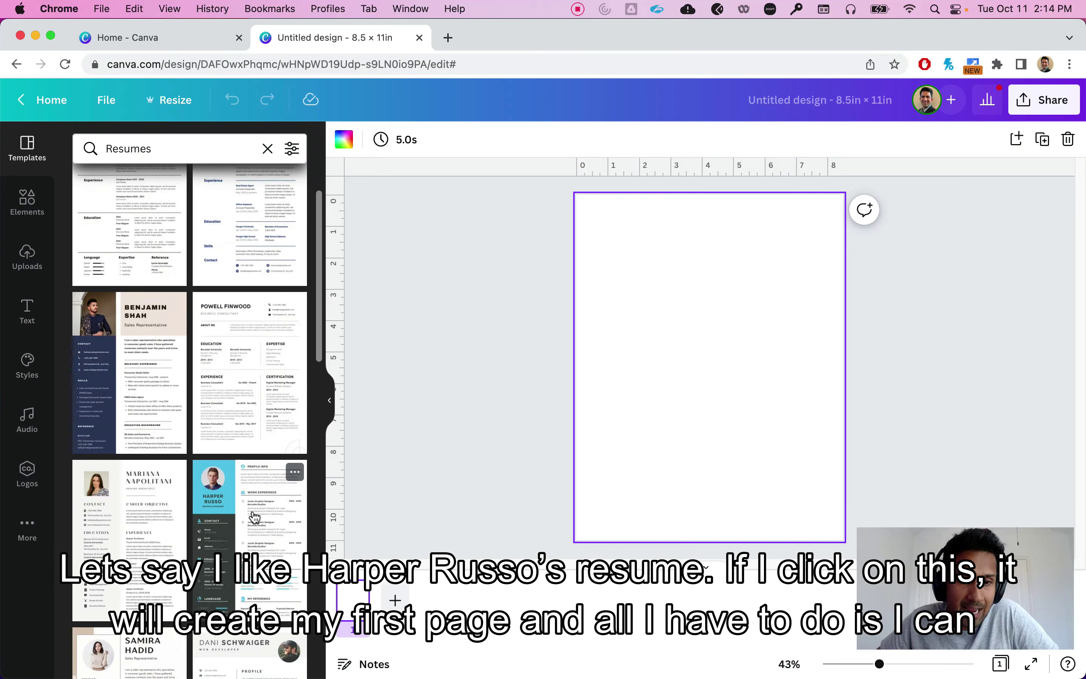
pyautogui.click(251, 527)
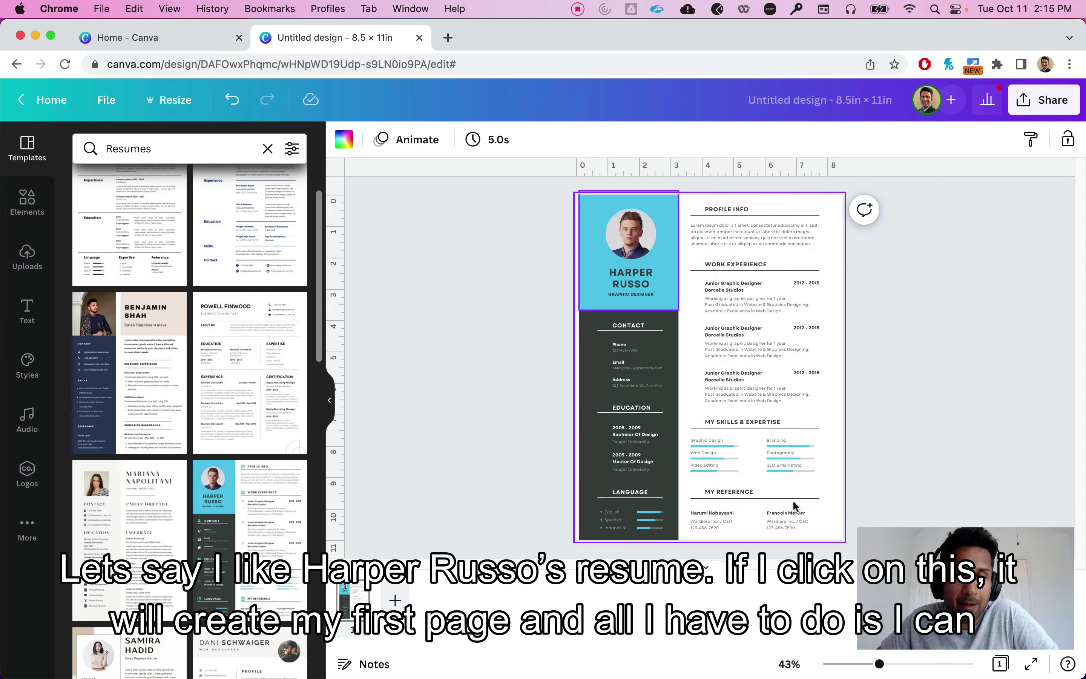
pyautogui.click(648, 277)
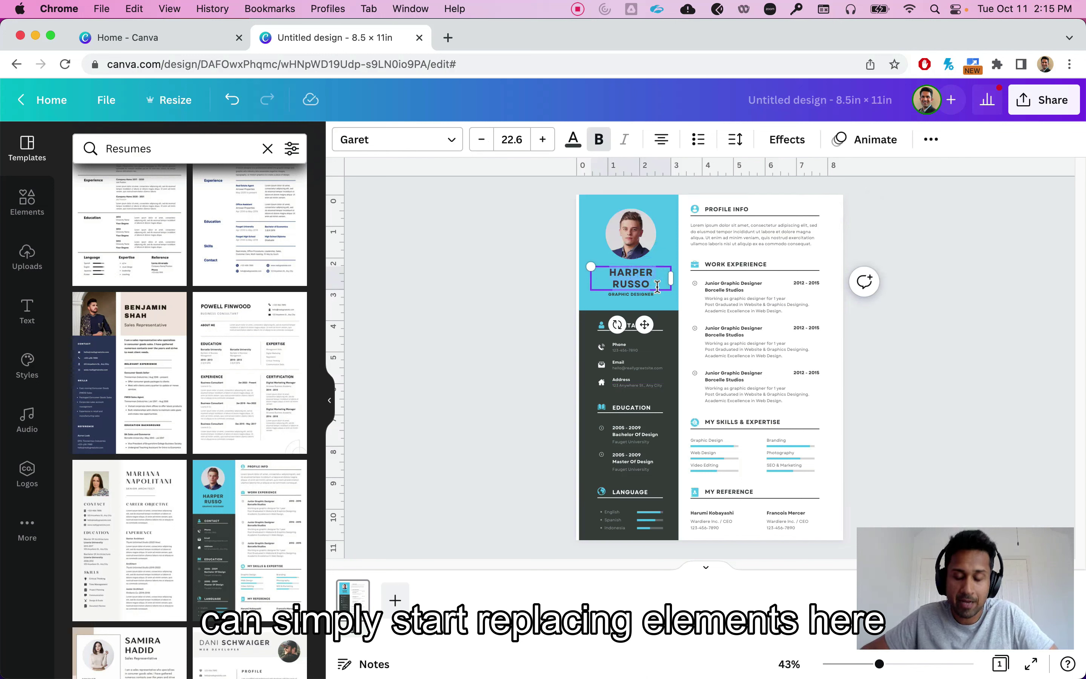
# Replace the sample name with your own full name and set the job title to SALESFORCE CONSULTANT
pyautogui.write('SUJAY')
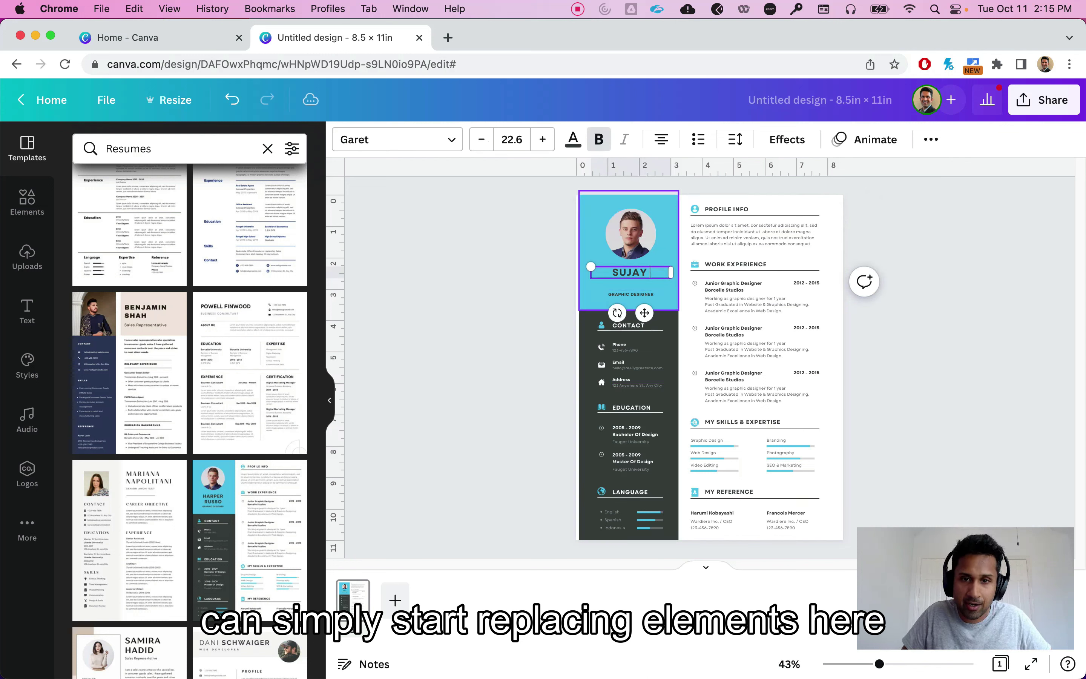
pyautogui.write(' NADKARNI')
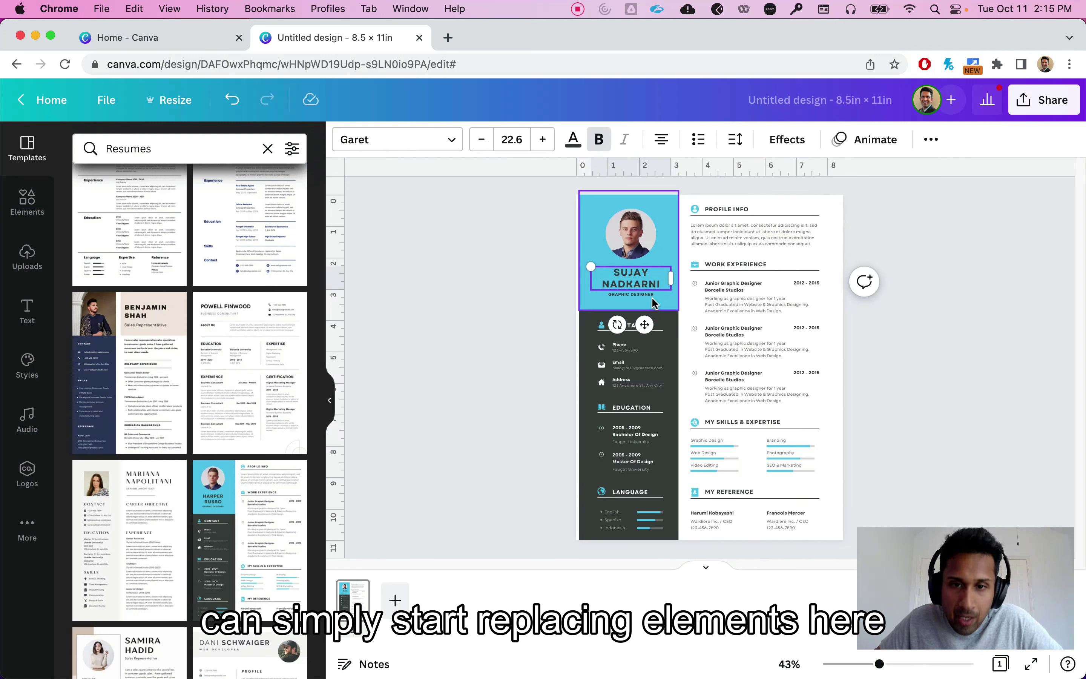
pyautogui.click(651, 295)
pyautogui.click(652, 295)
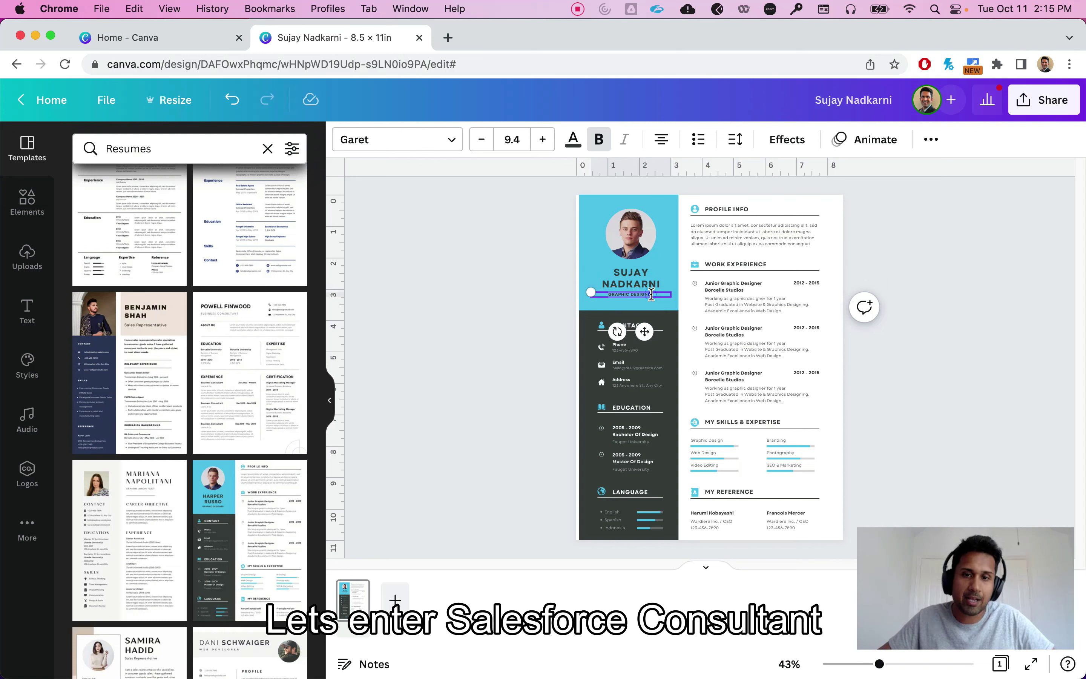
pyautogui.write('SALESF')
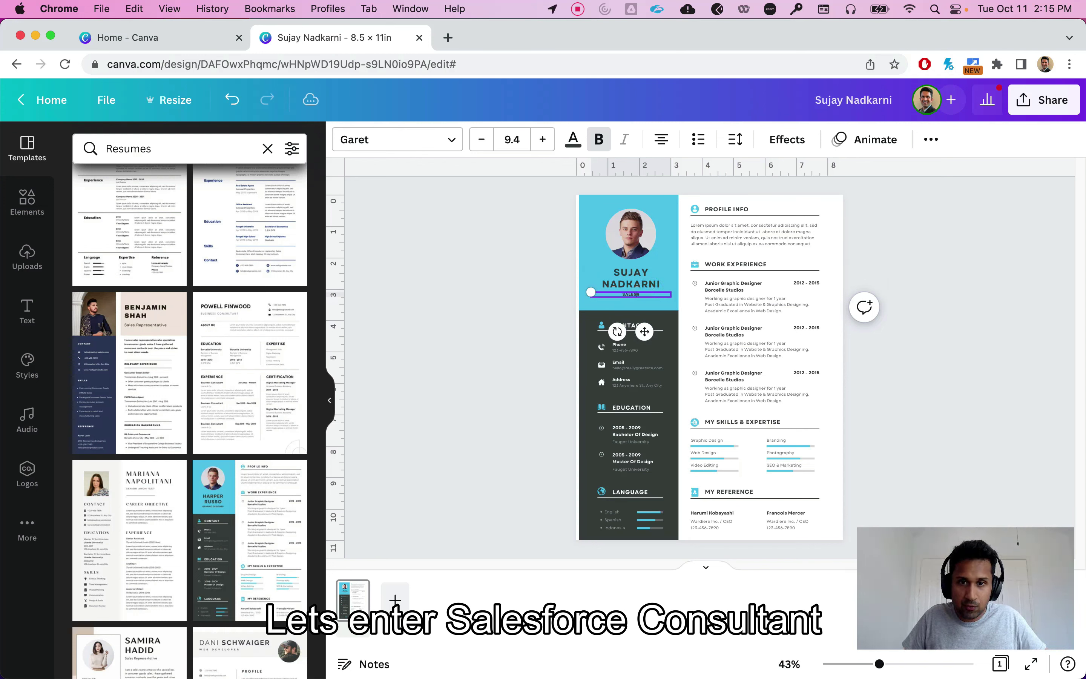
pyautogui.write('ORCE CONSULT')
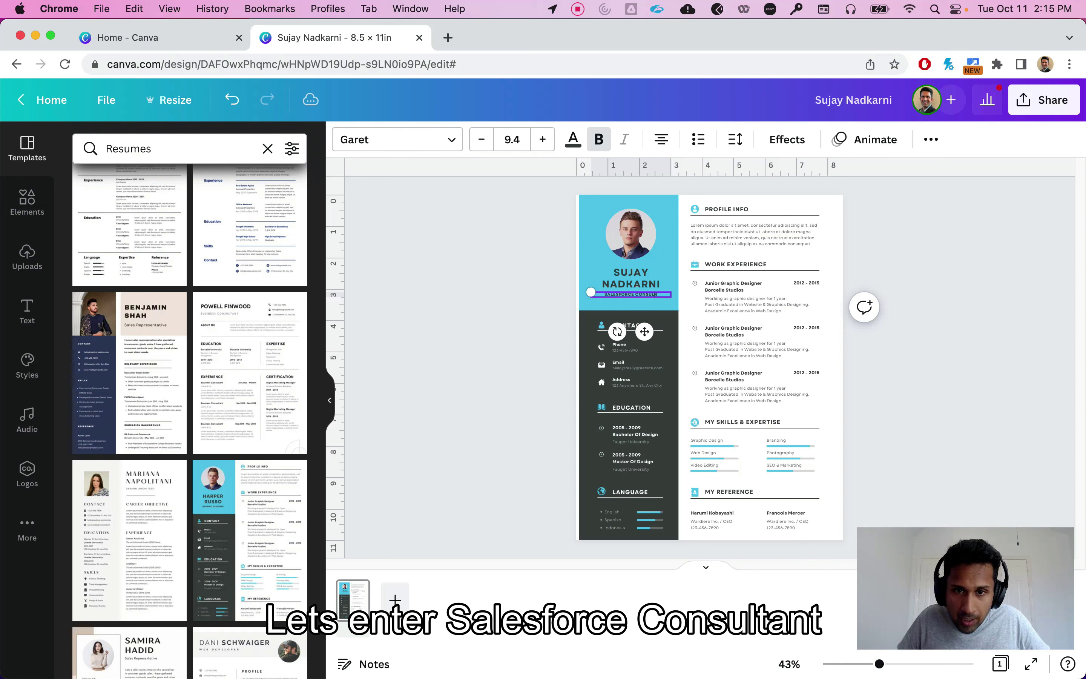
pyautogui.write('ANT')
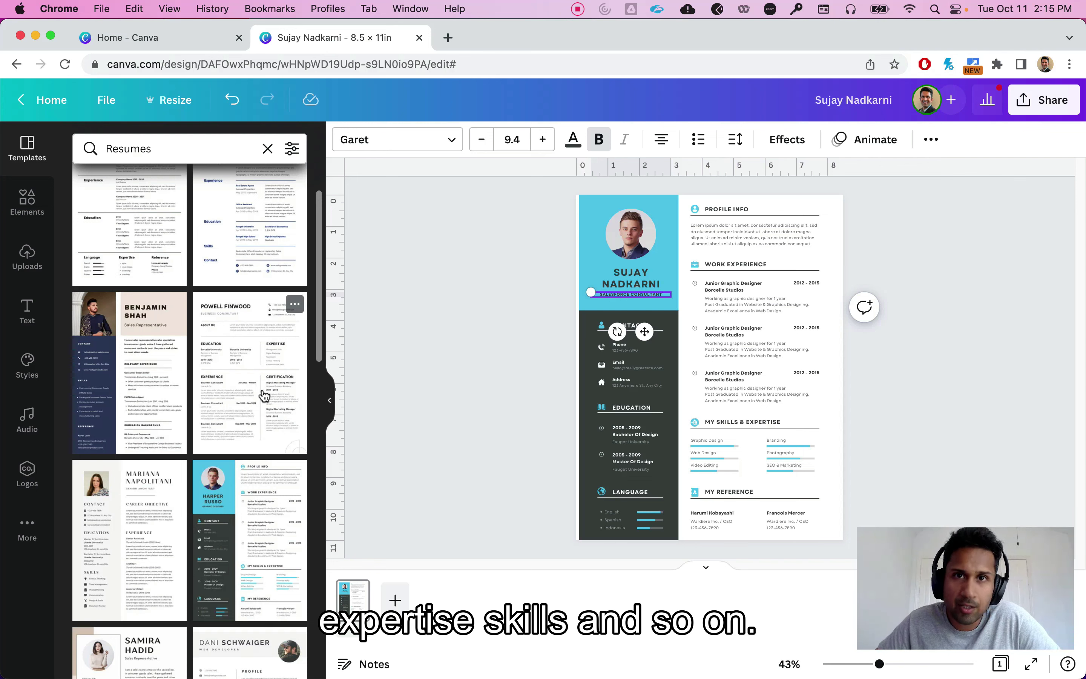
# Replace the current page with the plain single-column web developer resume template
pyautogui.scroll(-4, 263, 394)
pyautogui.scroll(-15, 262, 394)
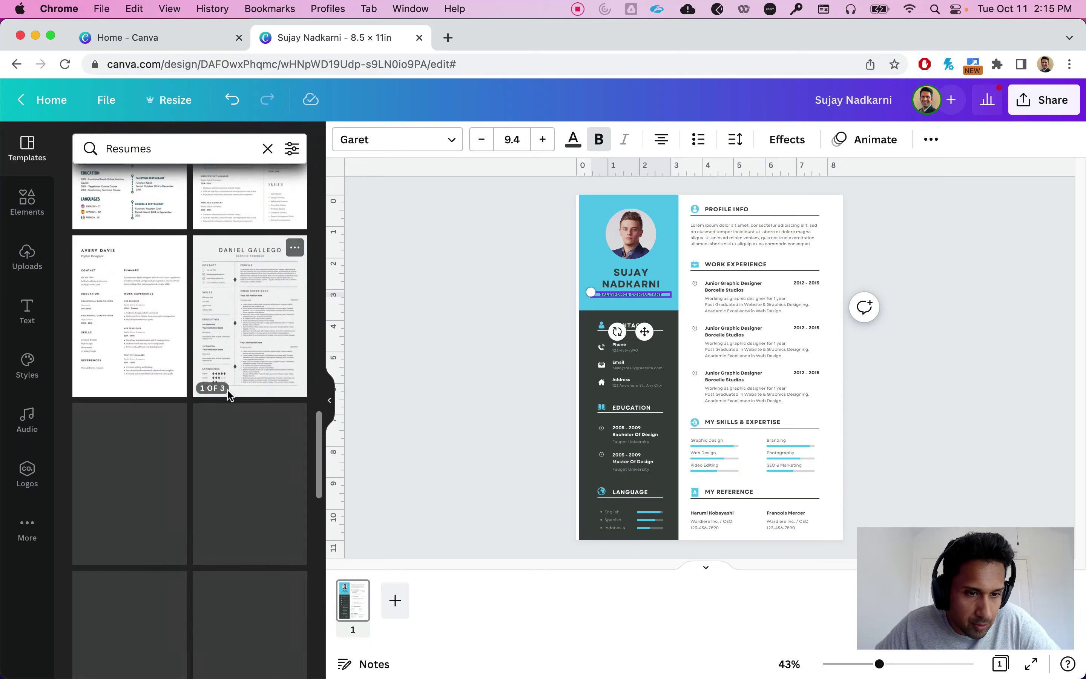
pyautogui.scroll(-15, 288, 415)
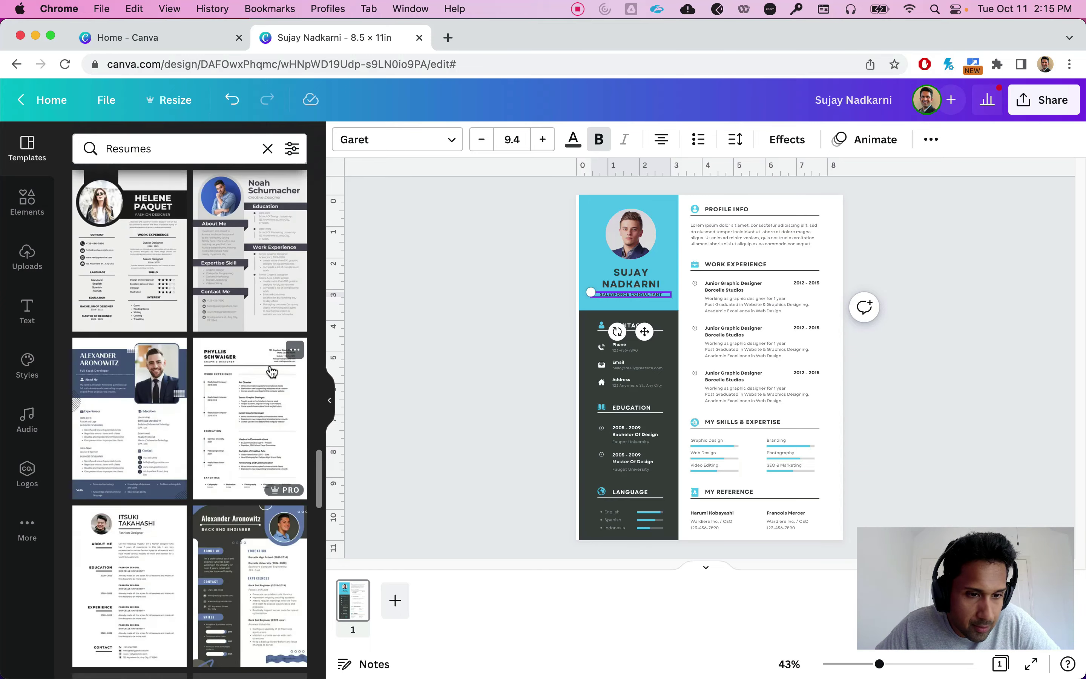
pyautogui.scroll(-12, 271, 372)
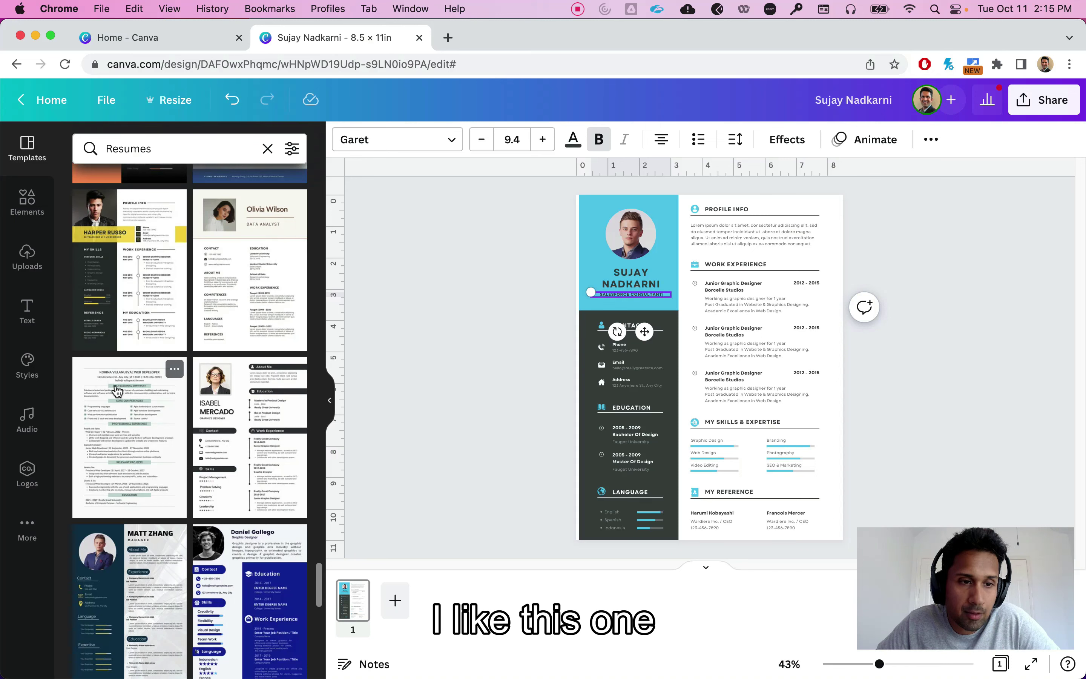
pyautogui.click(88, 371)
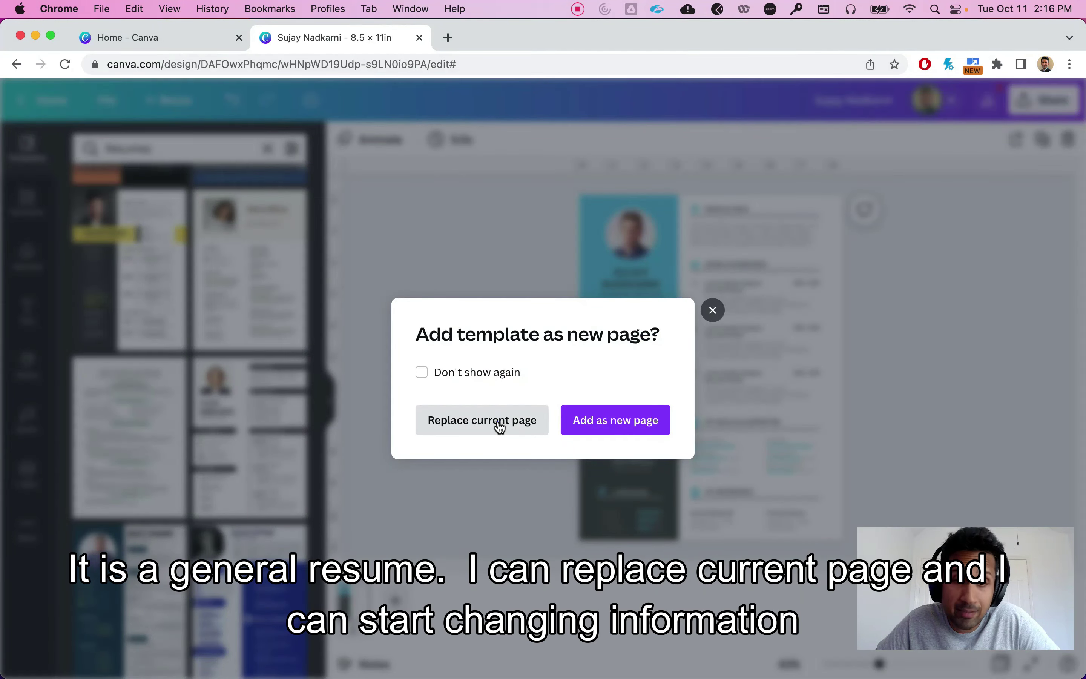
pyautogui.click(499, 427)
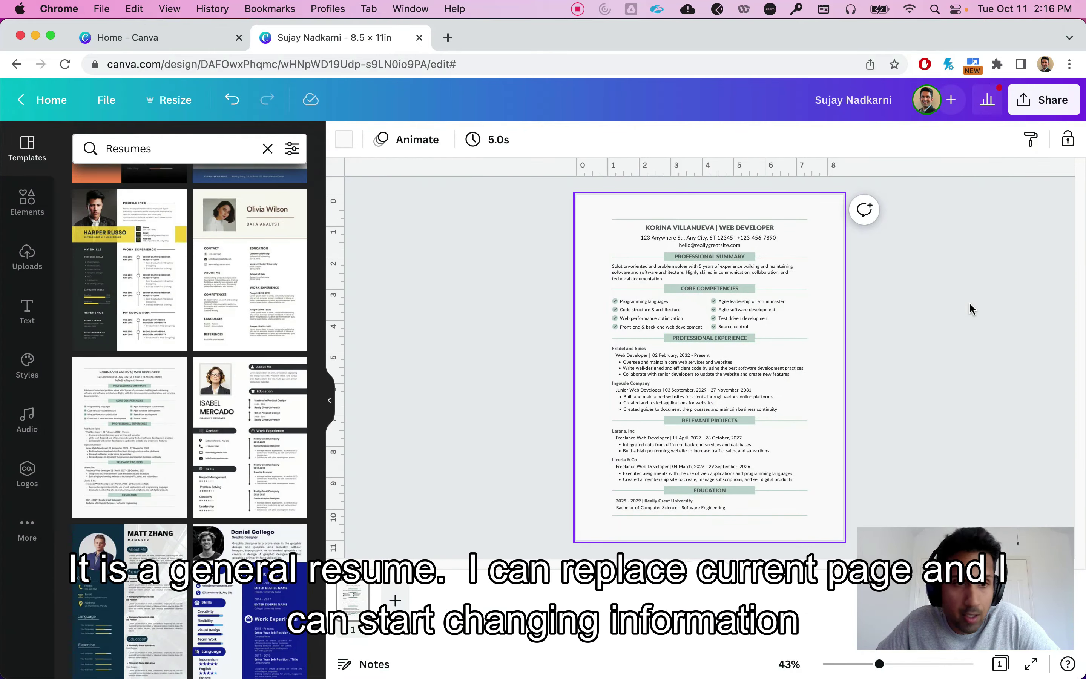
pyautogui.click(700, 230)
# Change the heading to your full name followed by ' | SALESFORCE CONSULTANT'
pyautogui.click(701, 229)
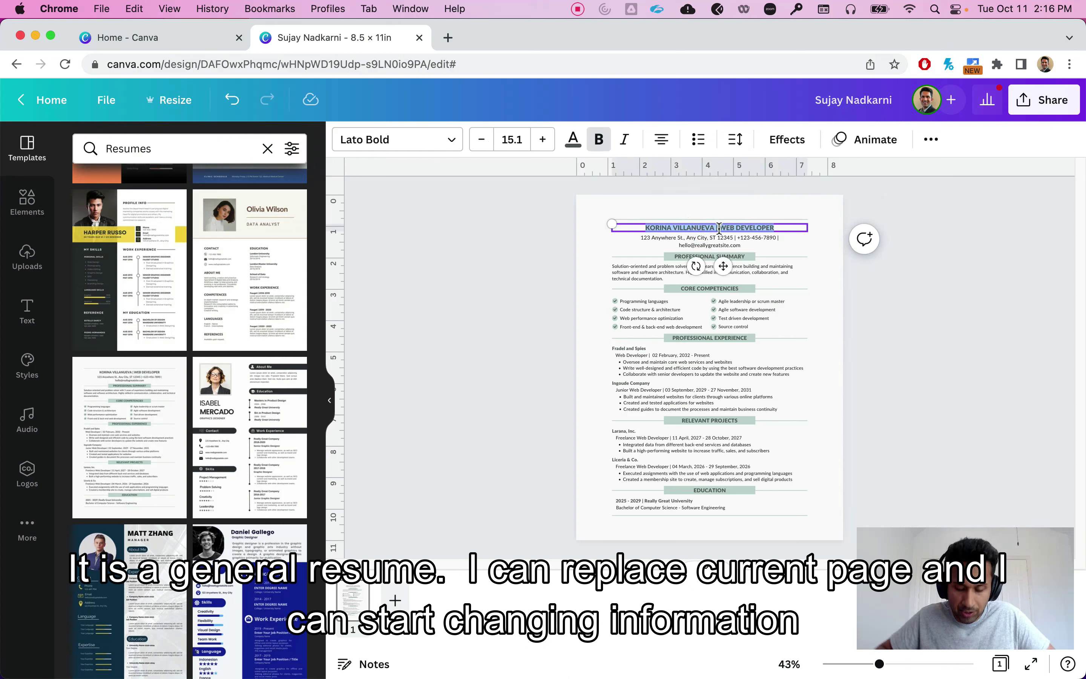
pyautogui.write('SUJAY ADK')
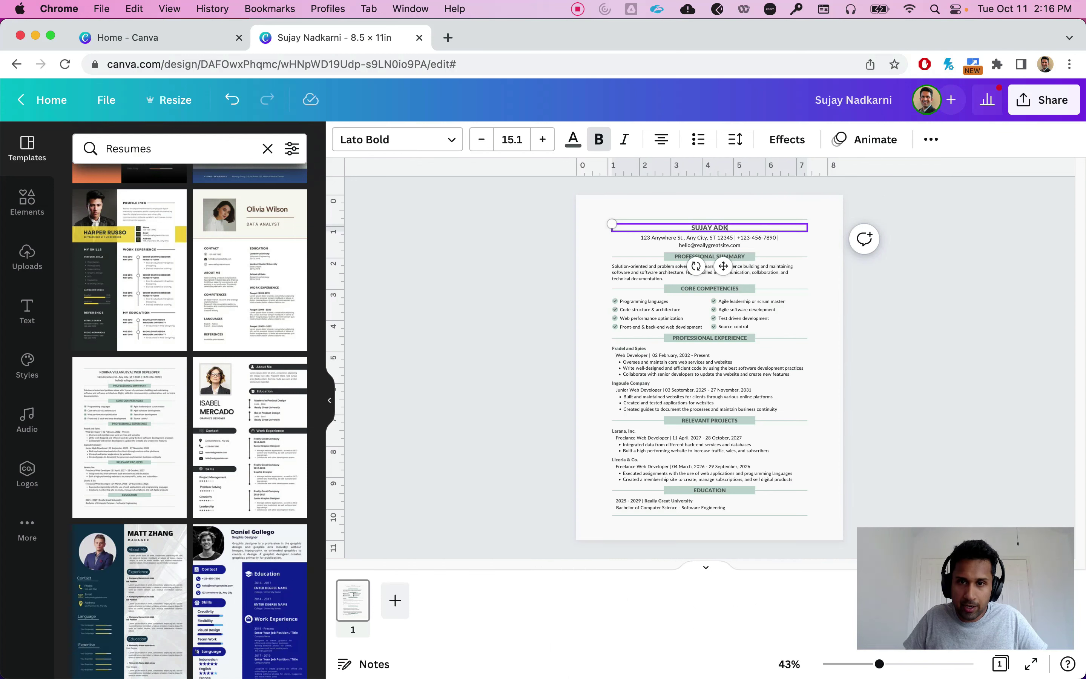
pyautogui.write('KARNI')
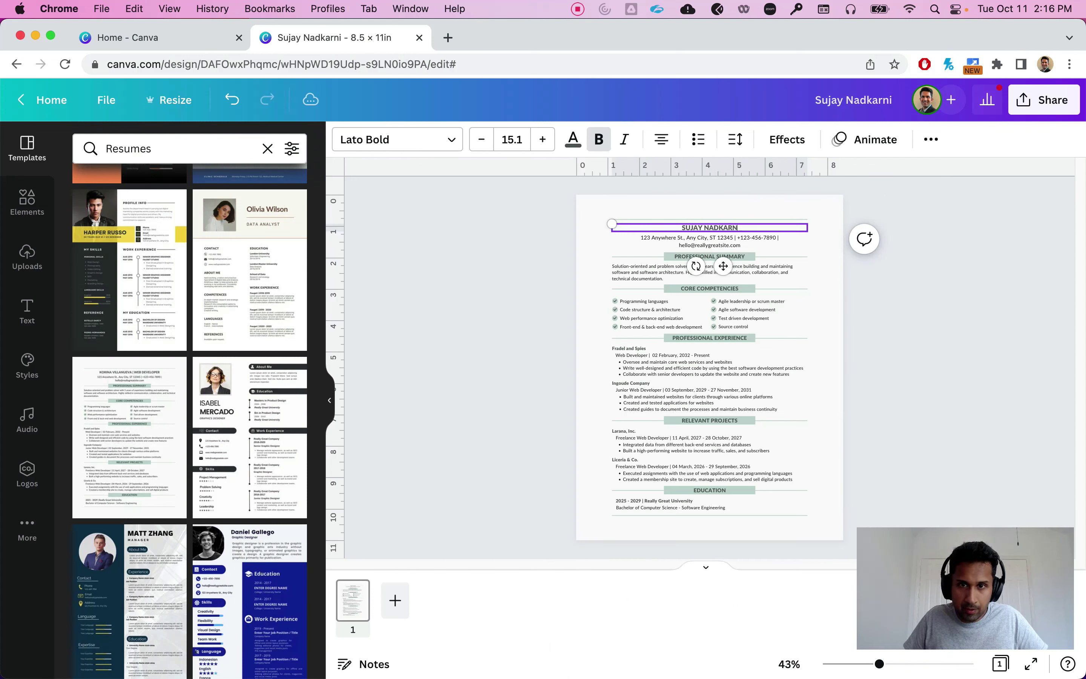
pyautogui.write(' | SALE')
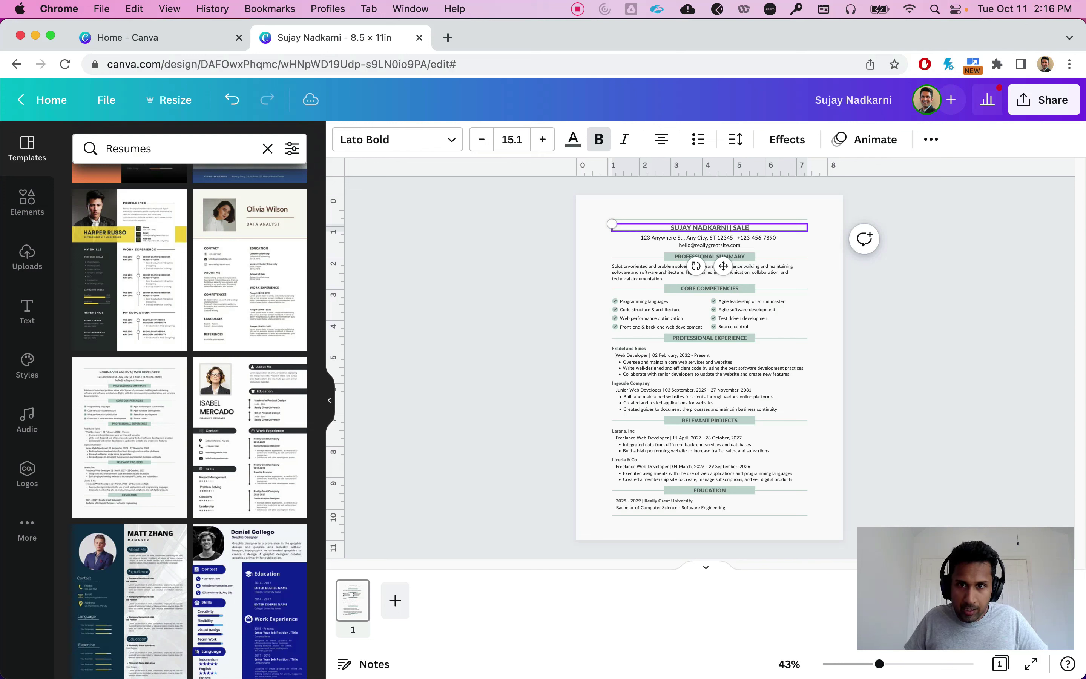
pyautogui.write('SFORCE CONSULTANT')
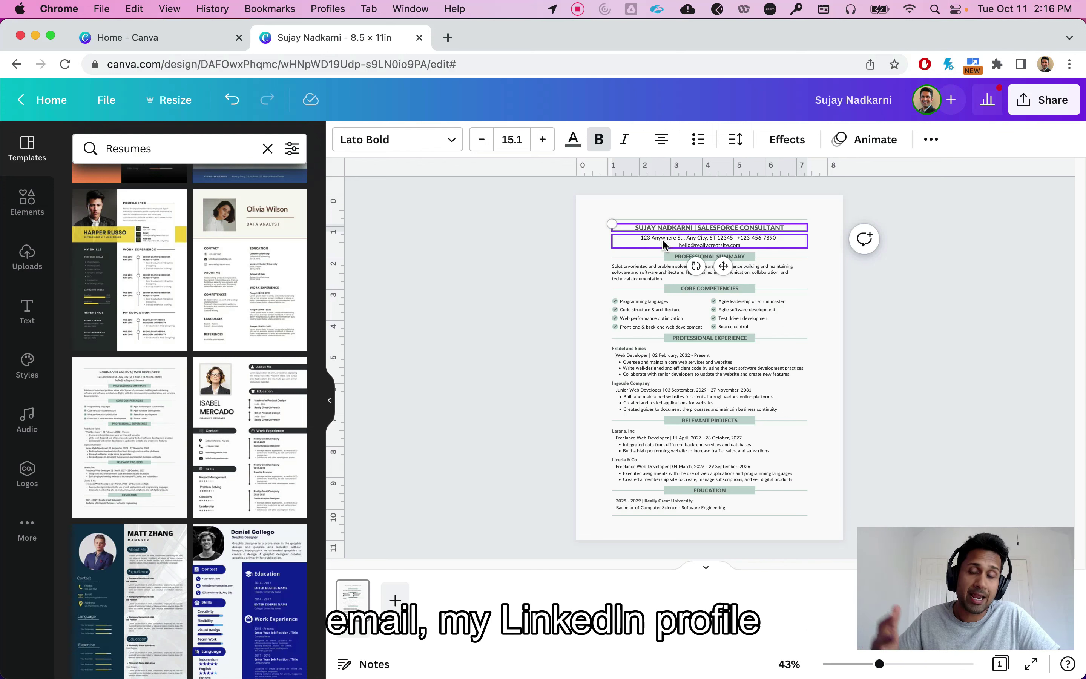
pyautogui.click(926, 306)
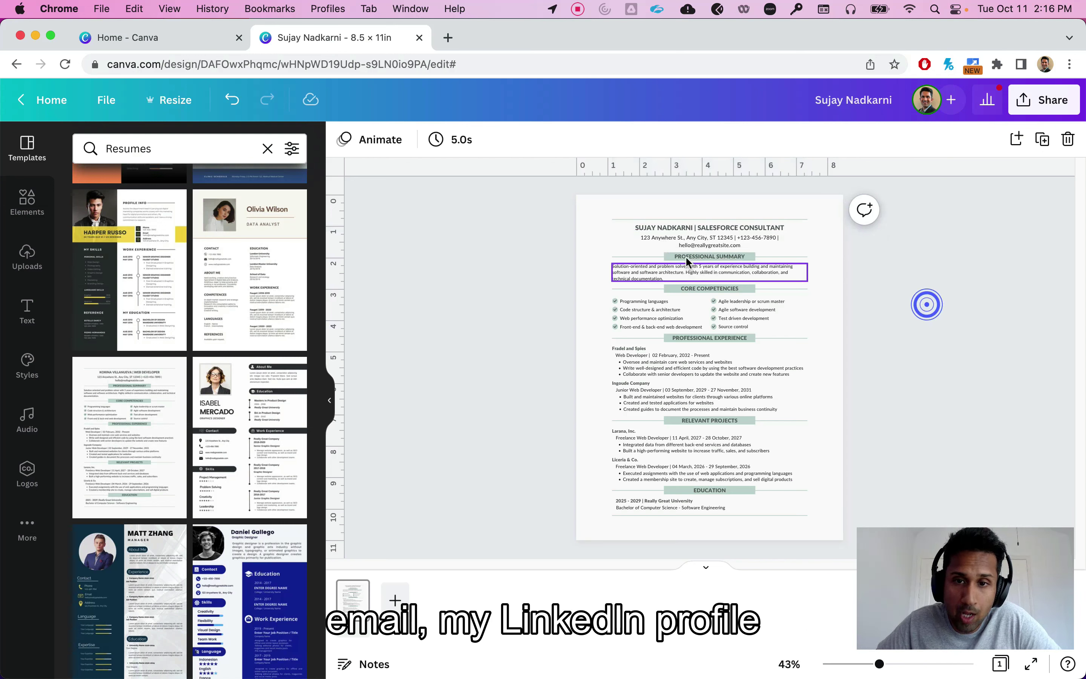
# Change competencies 'Programming languages' to 'CRM Analytics' and 'Web performance optimization' to 'SSO and Salesforce security'
pyautogui.doubleClick(659, 301)
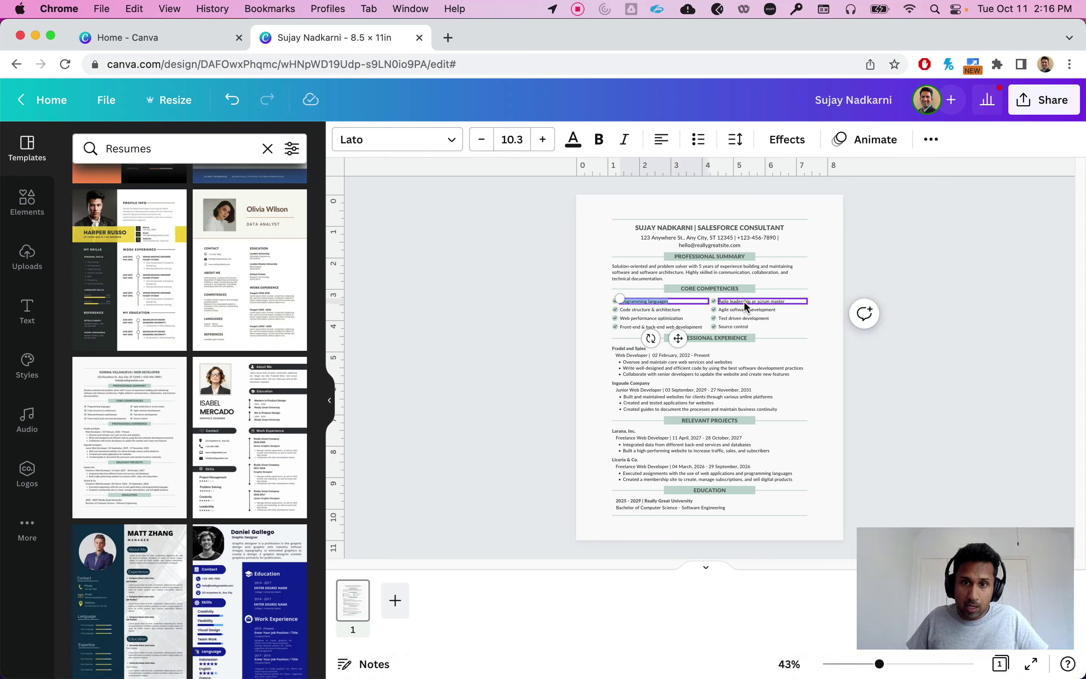
pyautogui.write('CRM Analy')
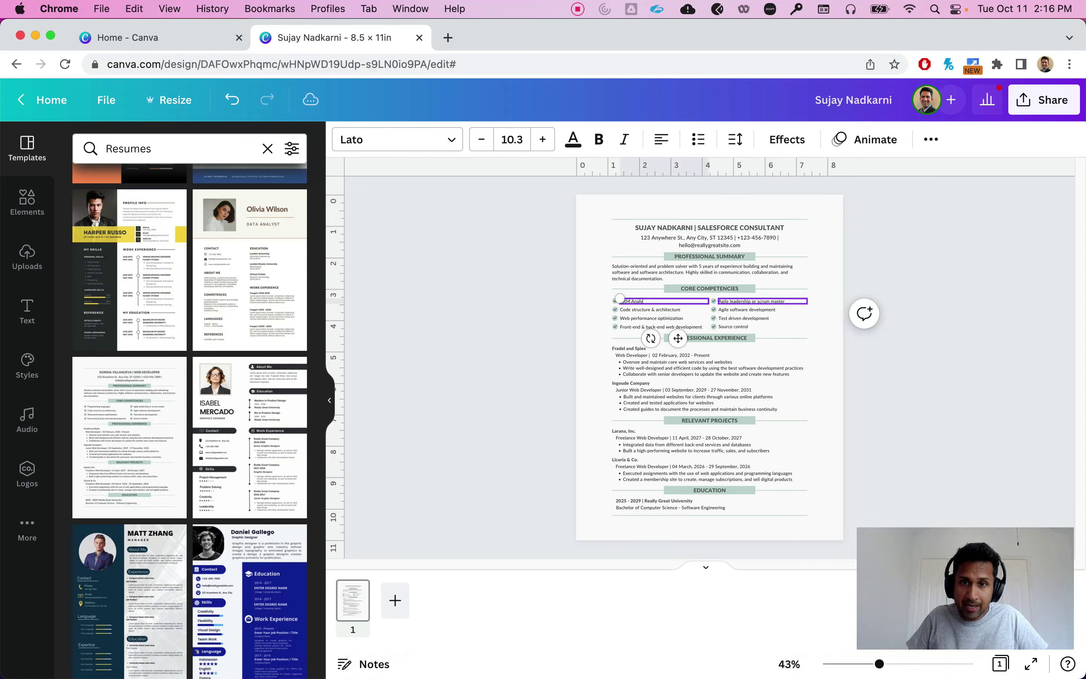
pyautogui.write('tics')
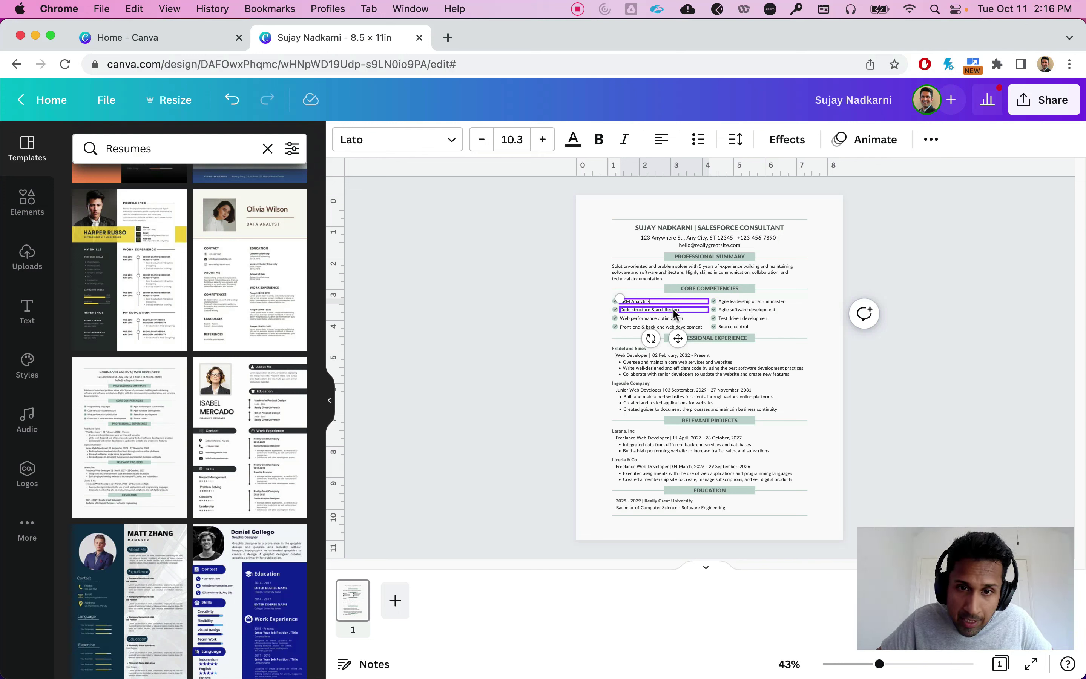
pyautogui.click(673, 310)
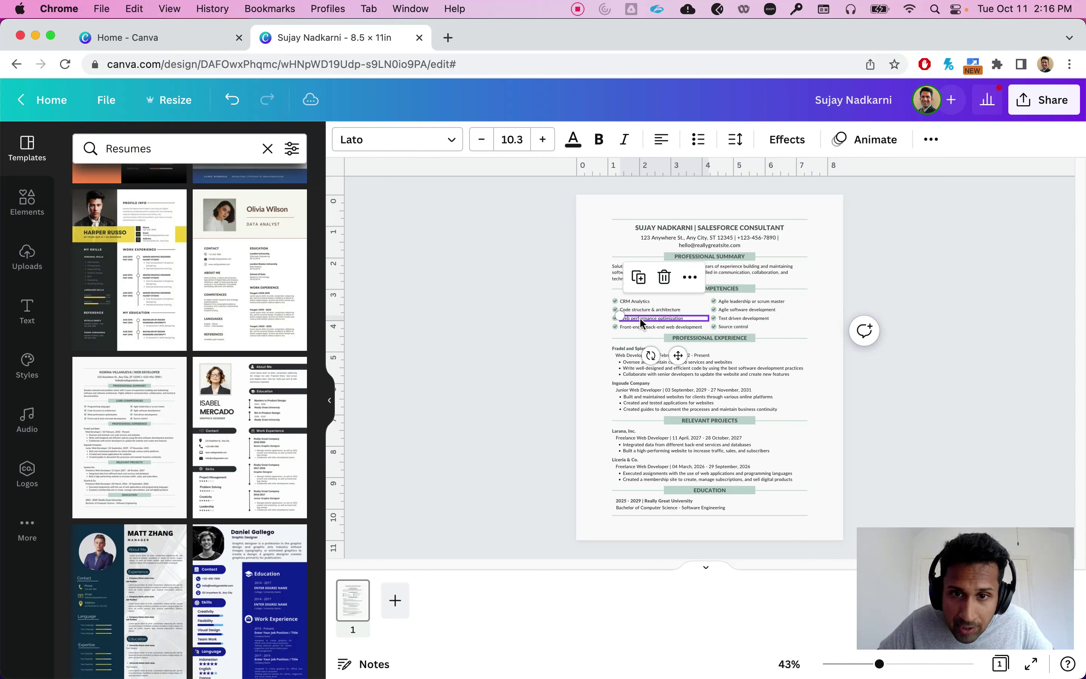
pyautogui.doubleClick(640, 318)
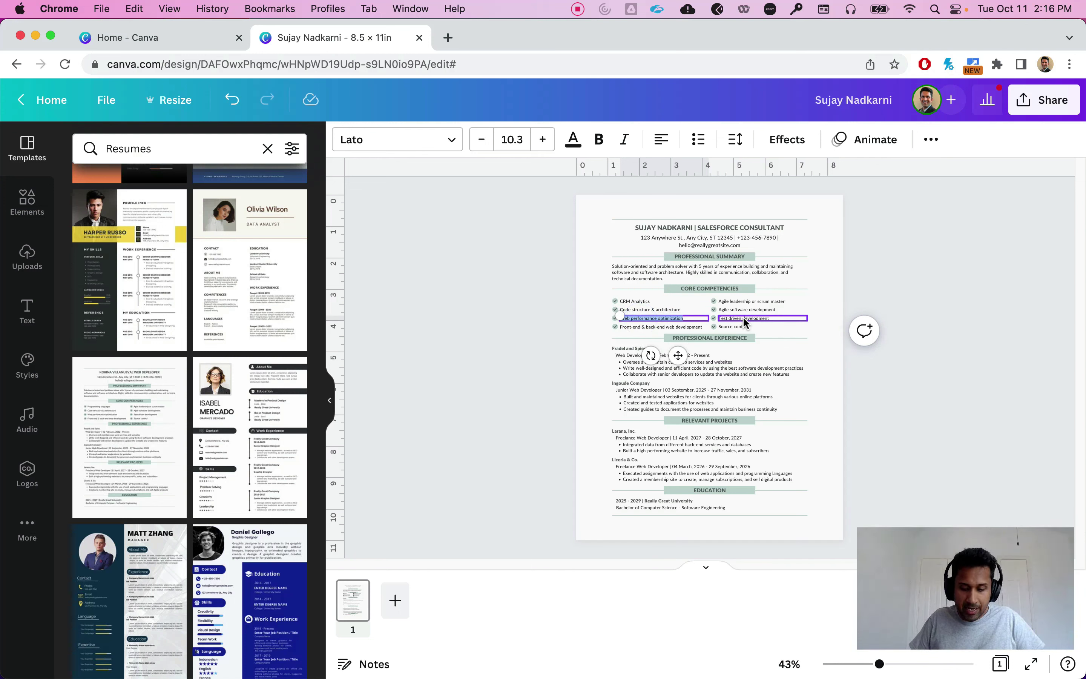
pyautogui.press('BackSpace')
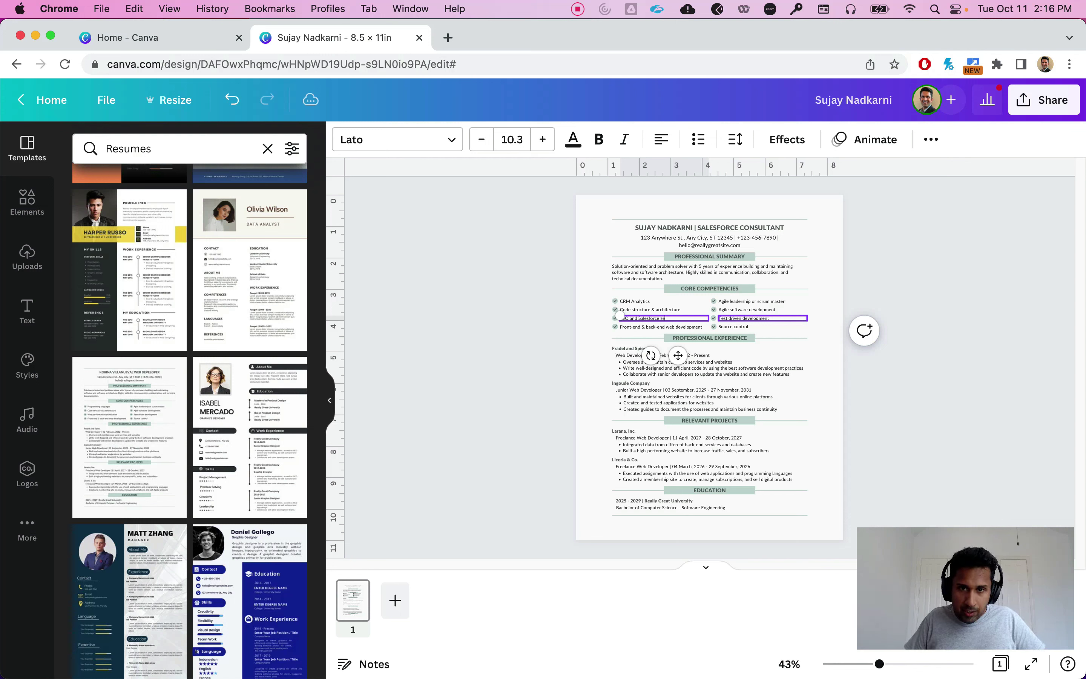
pyautogui.click(974, 351)
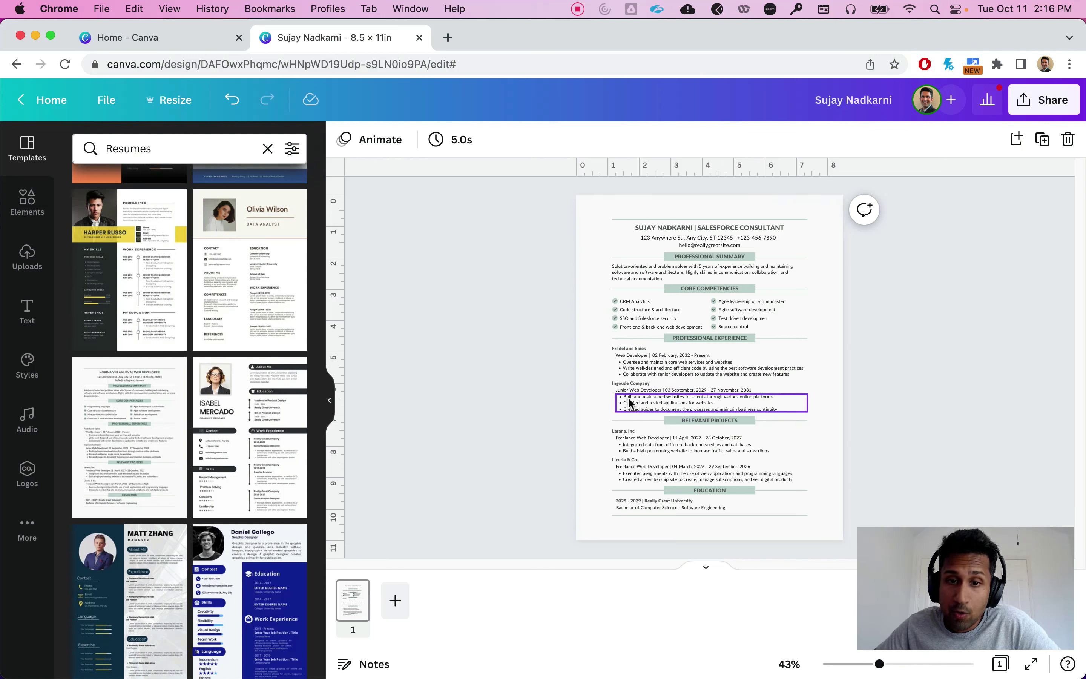
pyautogui.click(663, 411)
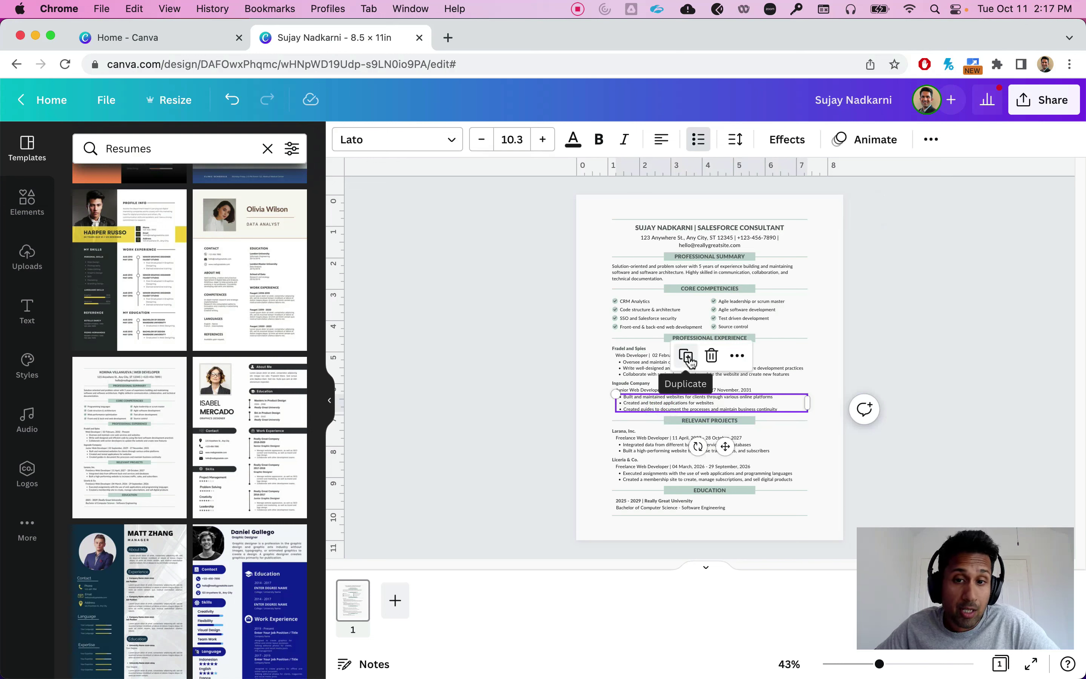
# Show the details of the Gray Green Neutral Minimalist Corporate Professional Web Developer Resume template
pyautogui.click(952, 424)
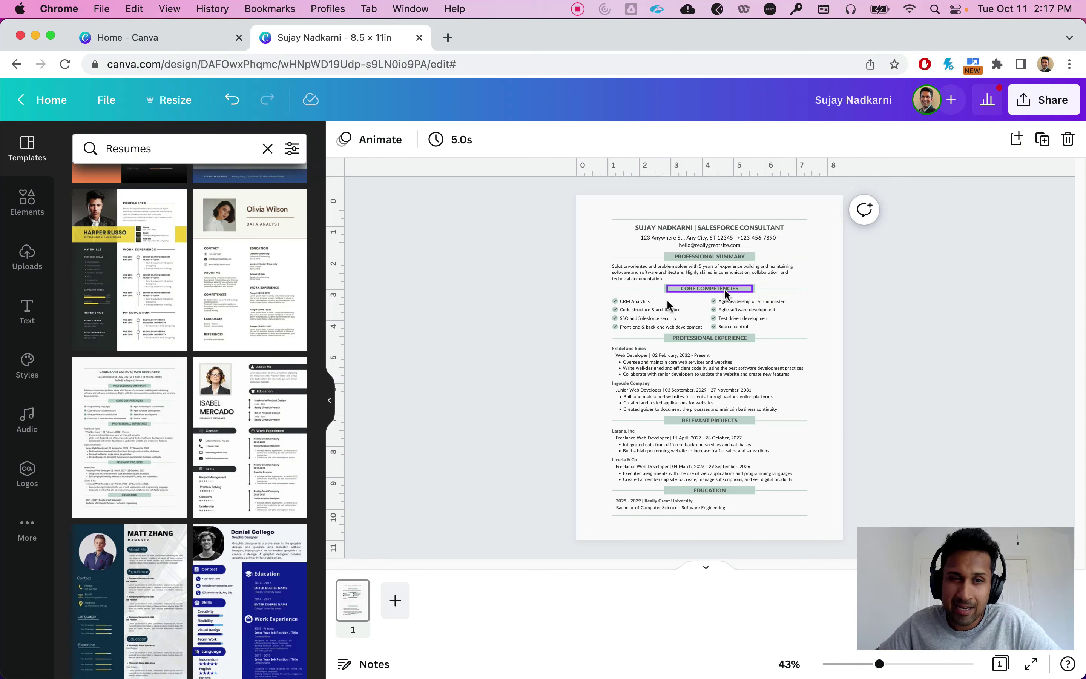
pyautogui.click(172, 370)
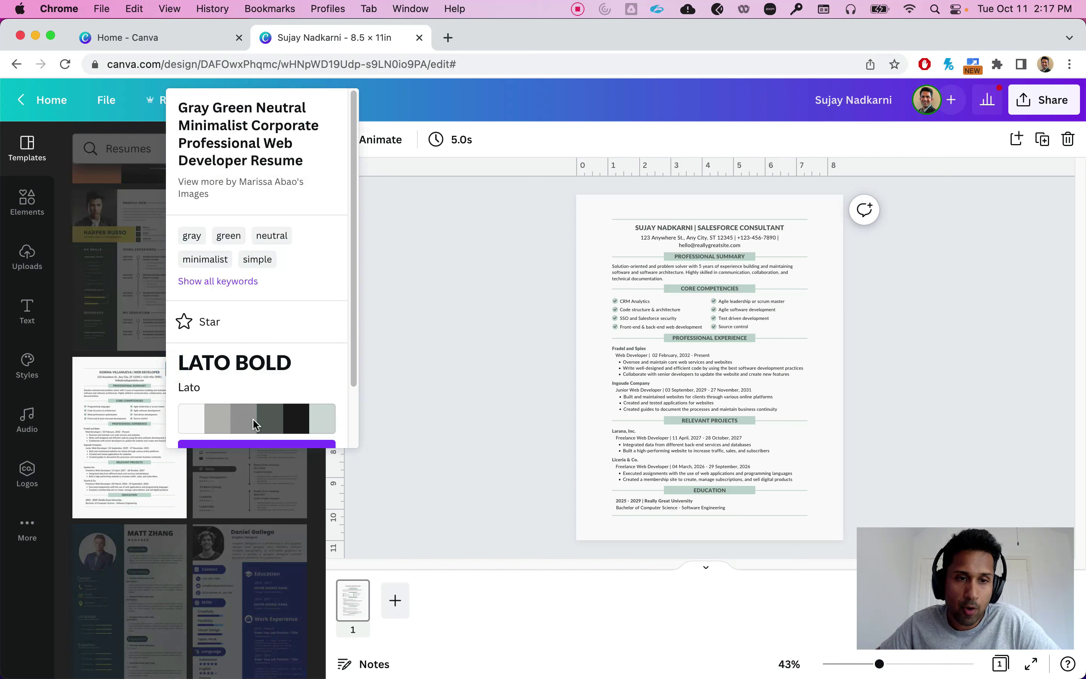
# Apply only the gray-green template's style, with Lato Bold fonts and its colours, to the resume
pyautogui.scroll(-3, 259, 320)
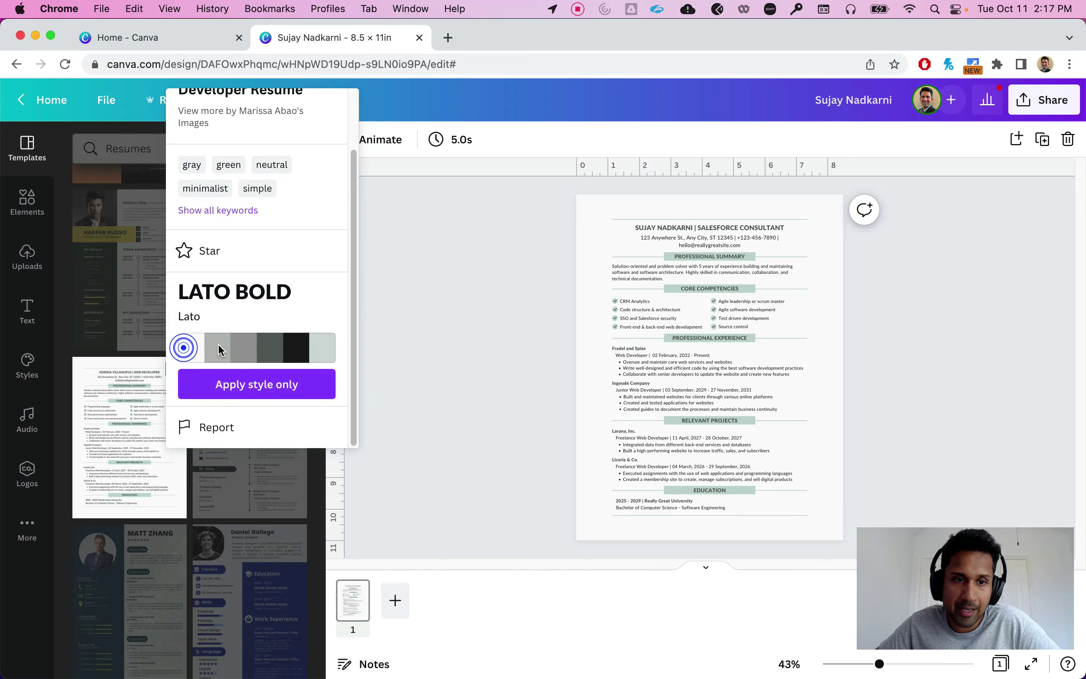
pyautogui.click(274, 392)
pyautogui.click(276, 393)
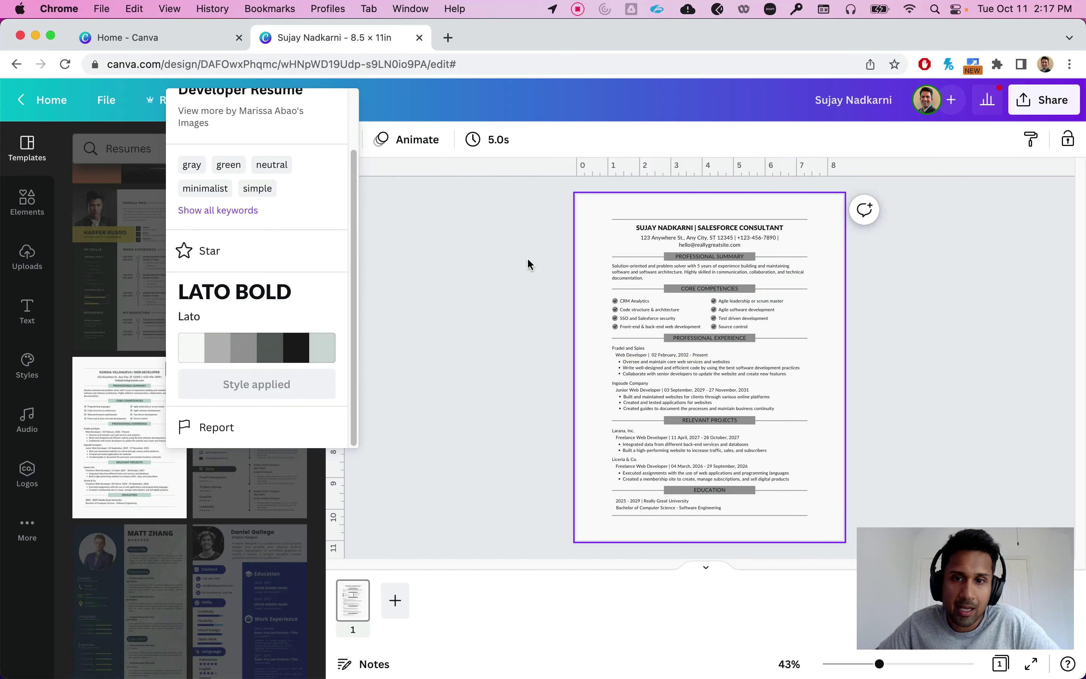
# Shuffle the colour palette until the page is white with gray section bars
pyautogui.click(303, 354)
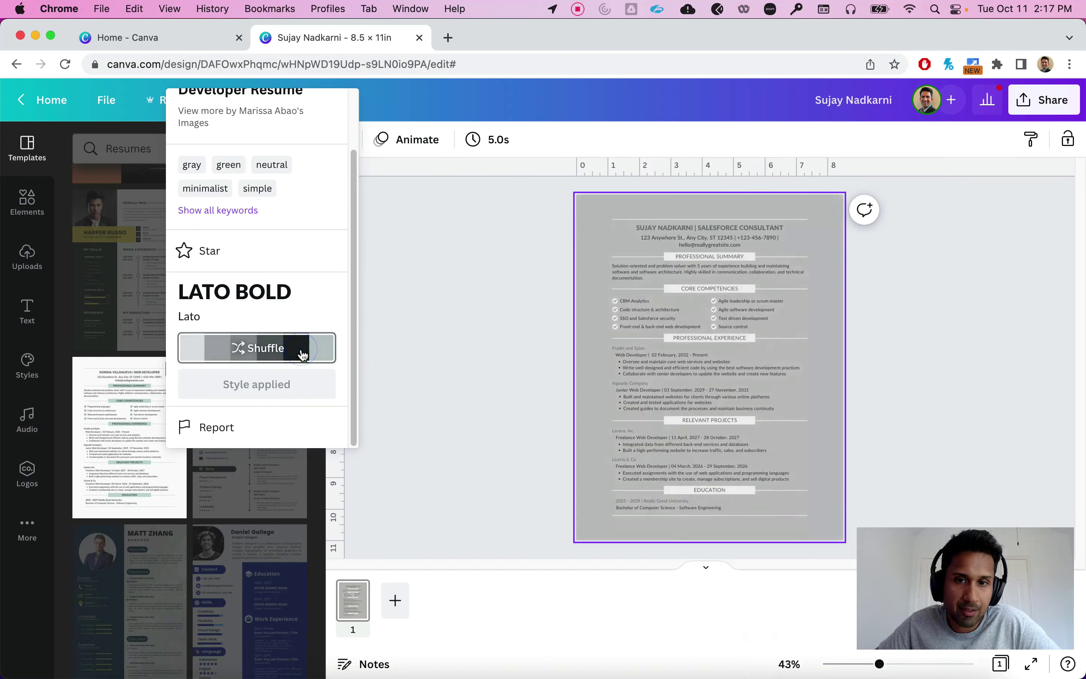
pyautogui.click(255, 352)
pyautogui.click(236, 355)
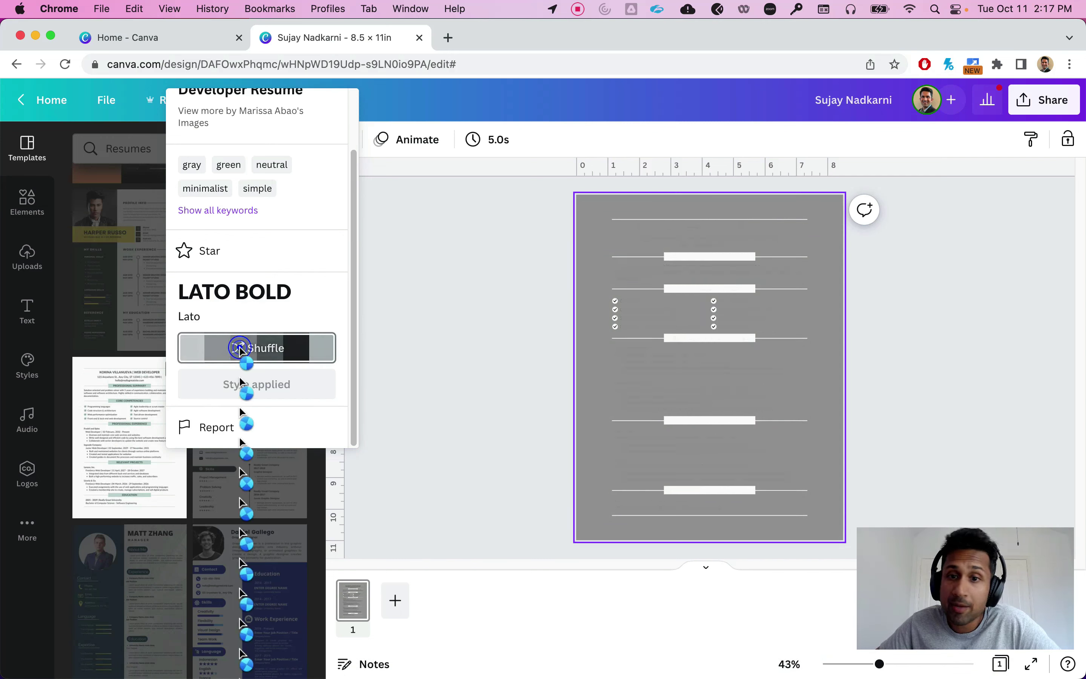
pyautogui.click(214, 348)
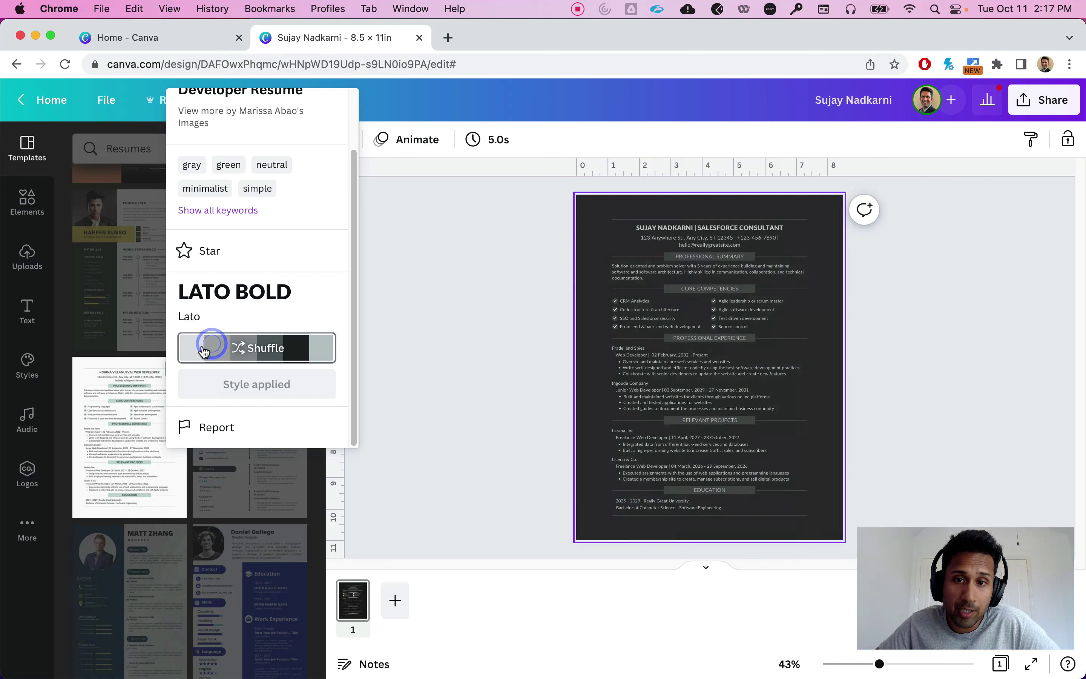
pyautogui.click(203, 348)
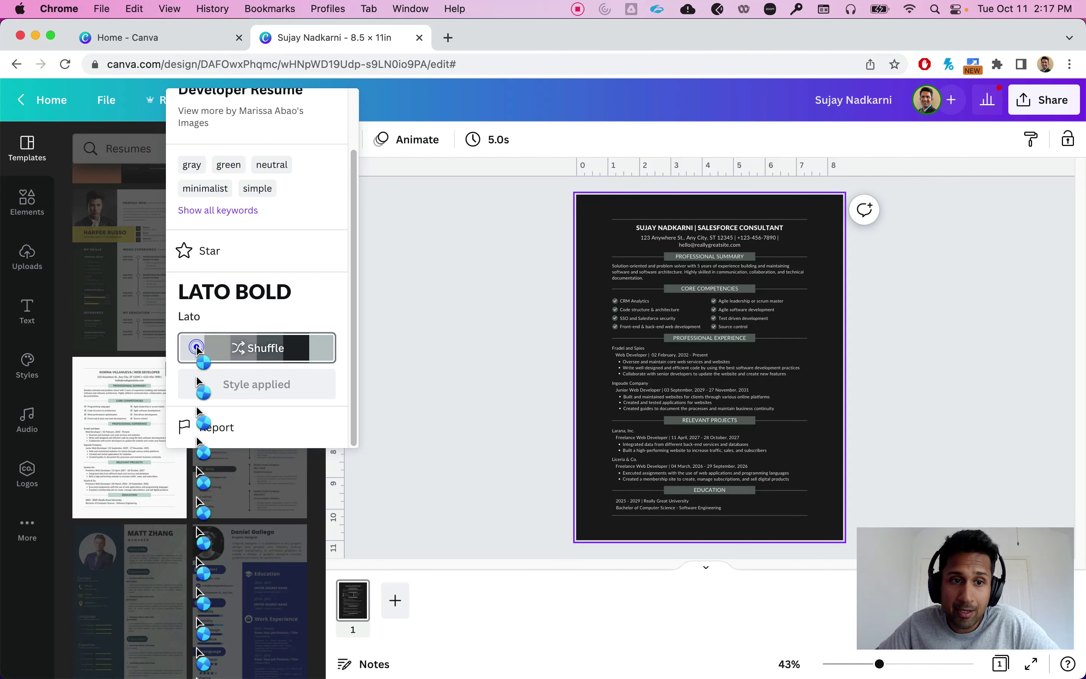
pyautogui.click(197, 348)
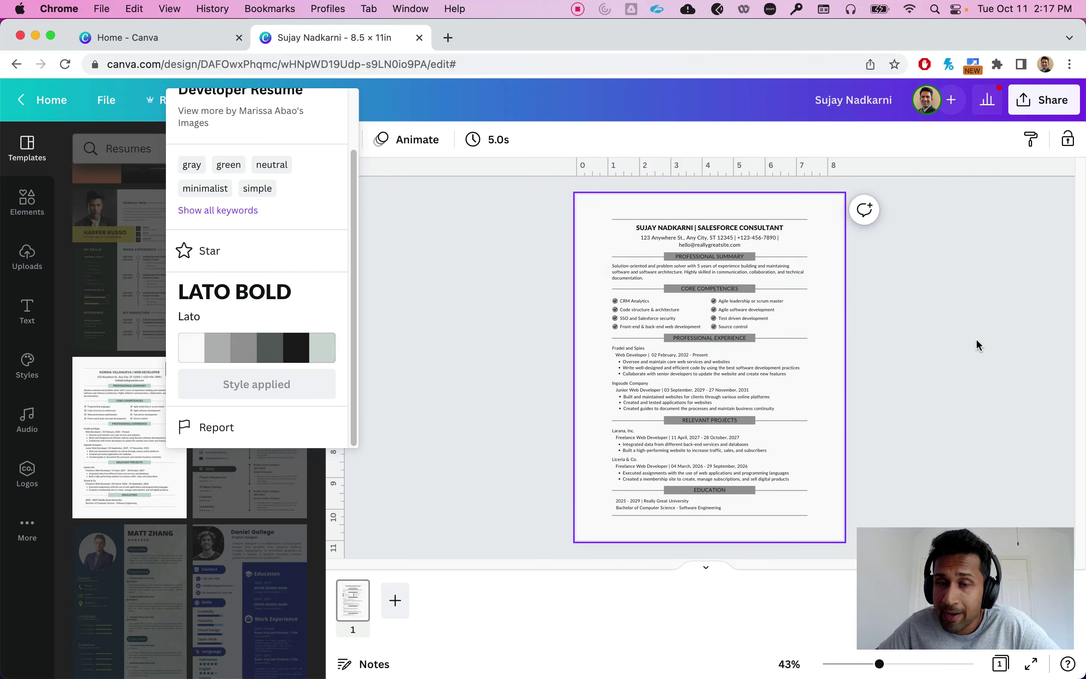